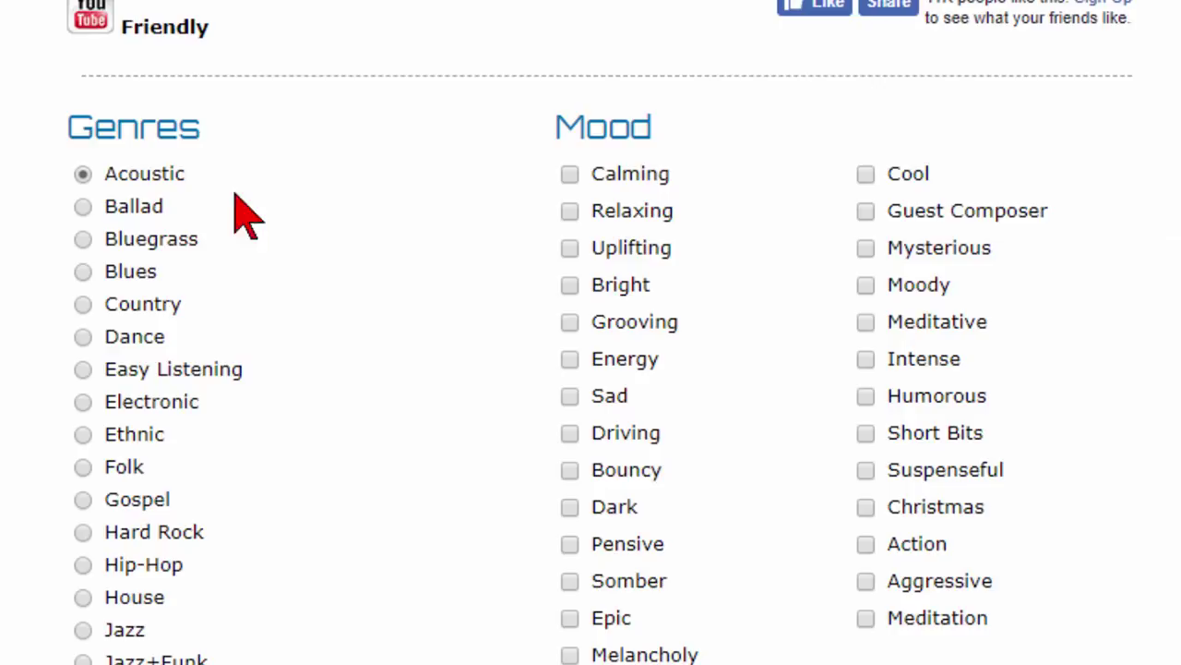
# Step: Scroll down the Acoustic-genre search form to reach the Find Music button
pyautogui.scroll(-1, 635, 247)
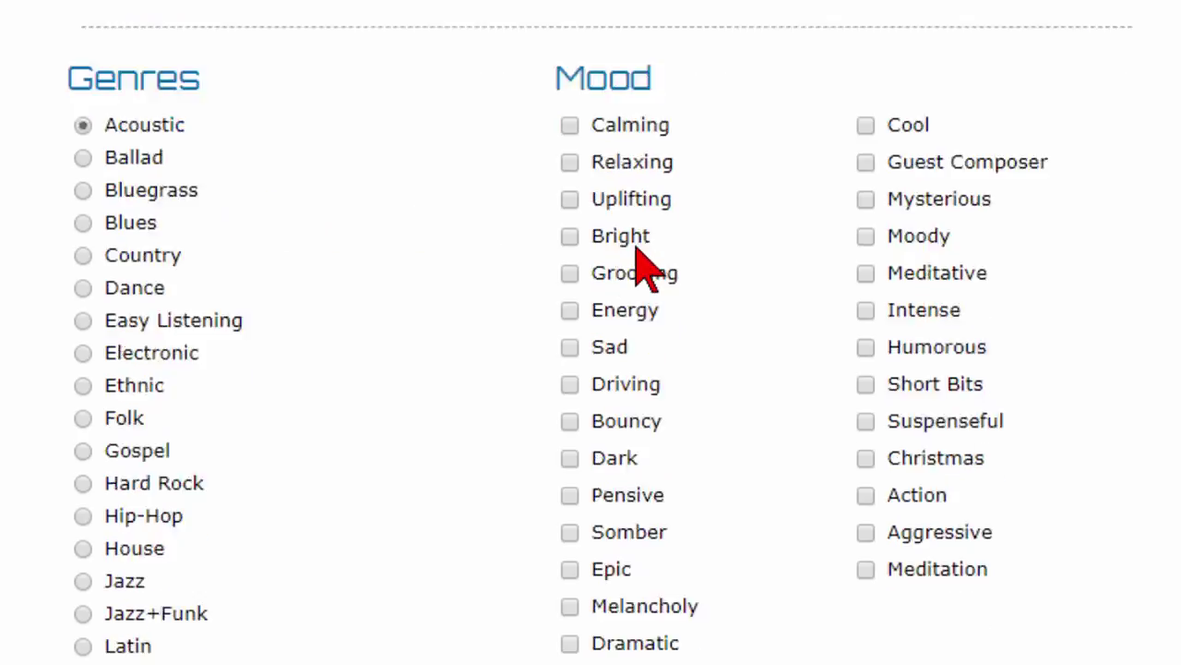
pyautogui.scroll(-5, 637, 254)
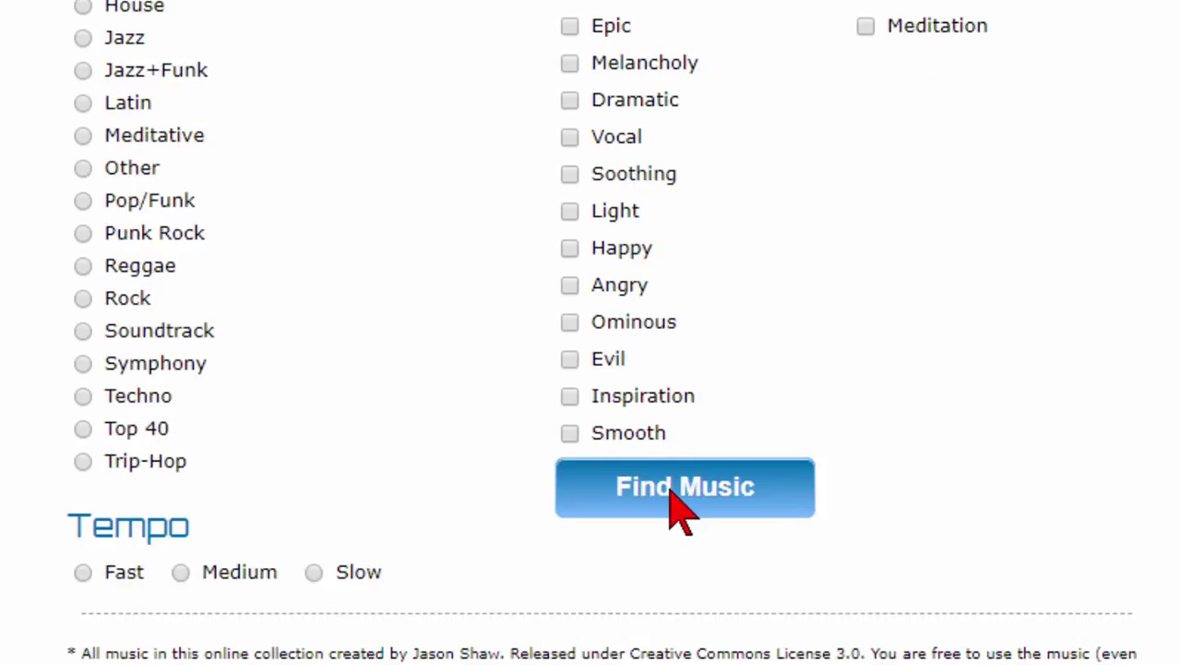
# Step: Search for Acoustic tracks and save the Acoustic Guitar #1 mp3 download
pyautogui.click(678, 503)
pyautogui.scroll(-3, 601, 264)
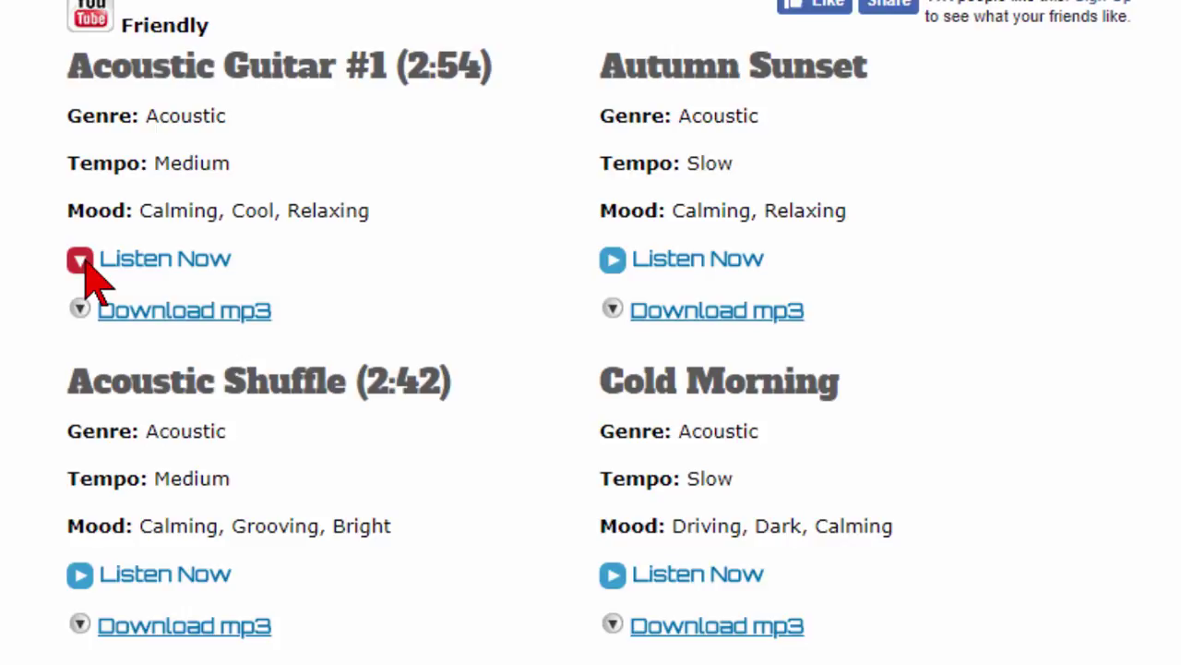
pyautogui.rightClick(188, 332)
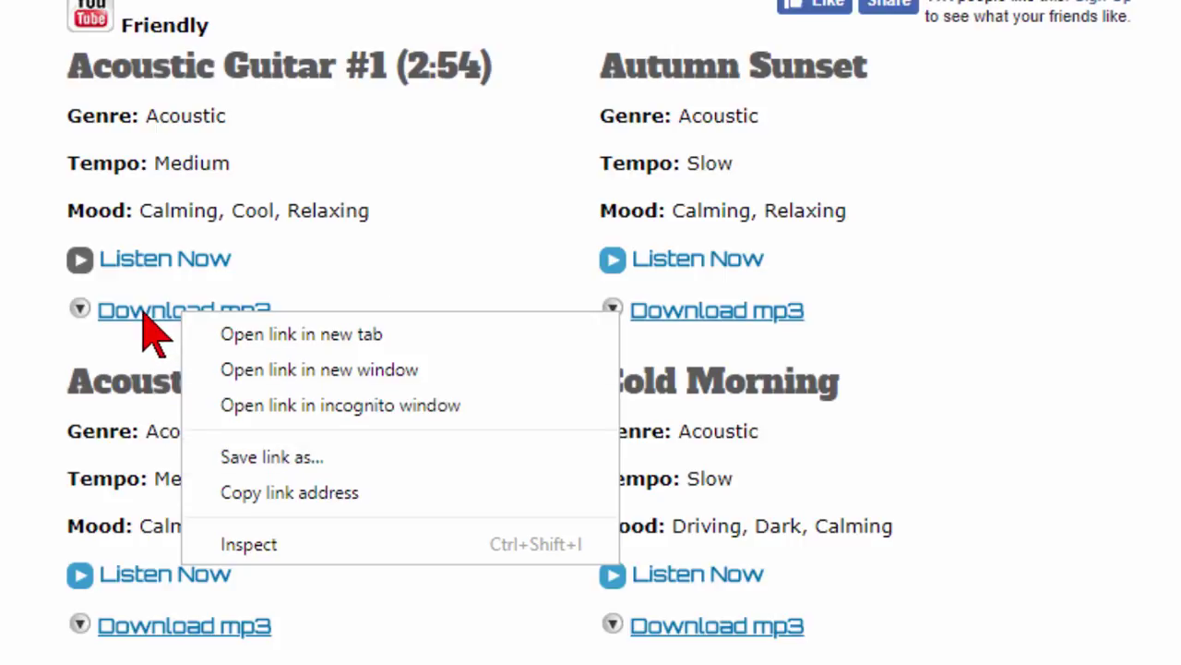
pyautogui.click(1057, 333)
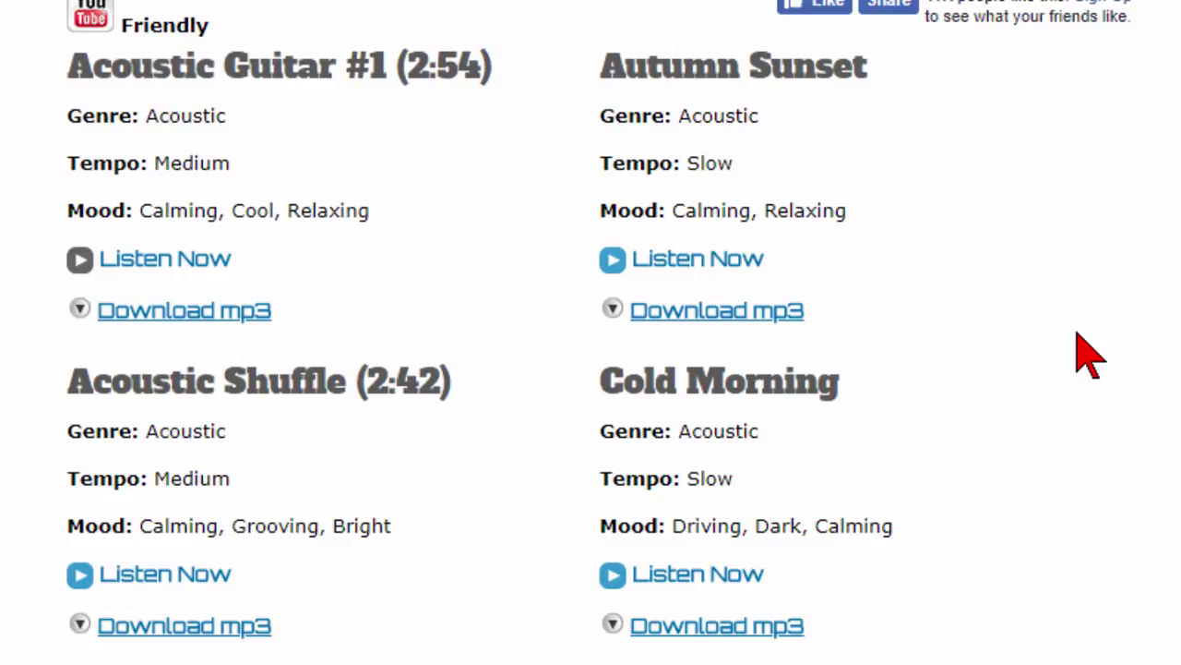
# Step: Open the Audionautix F.A.Q.s page and read through the free-use restrictions
pyautogui.scroll(4, 1089, 356)
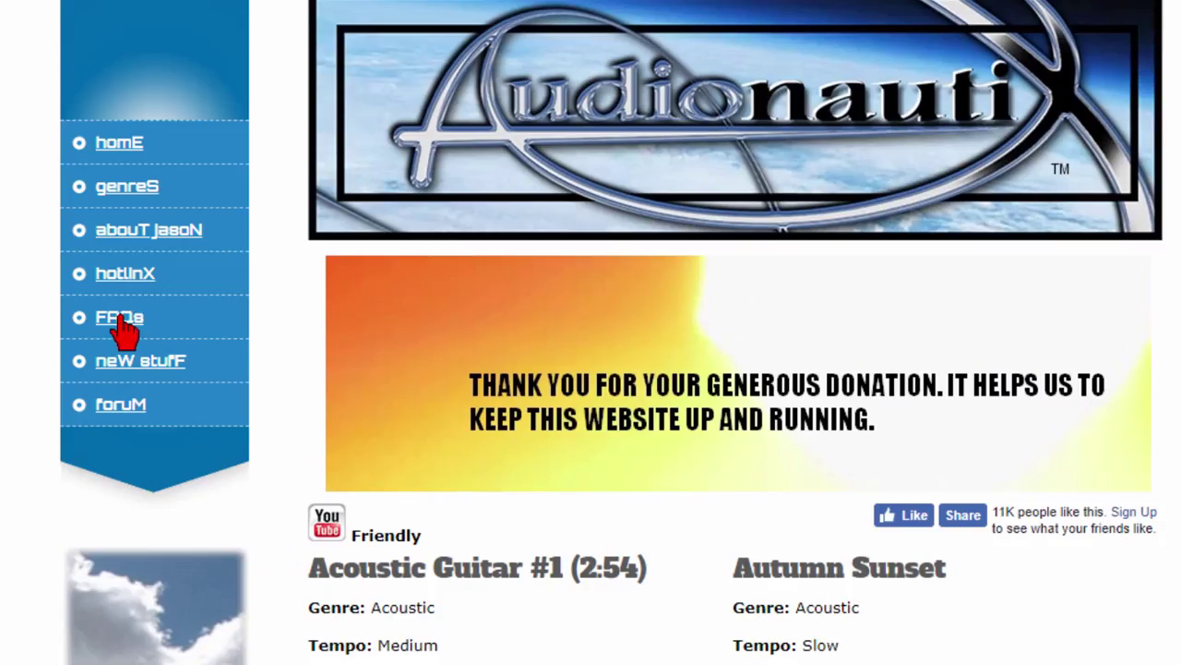
pyautogui.click(121, 315)
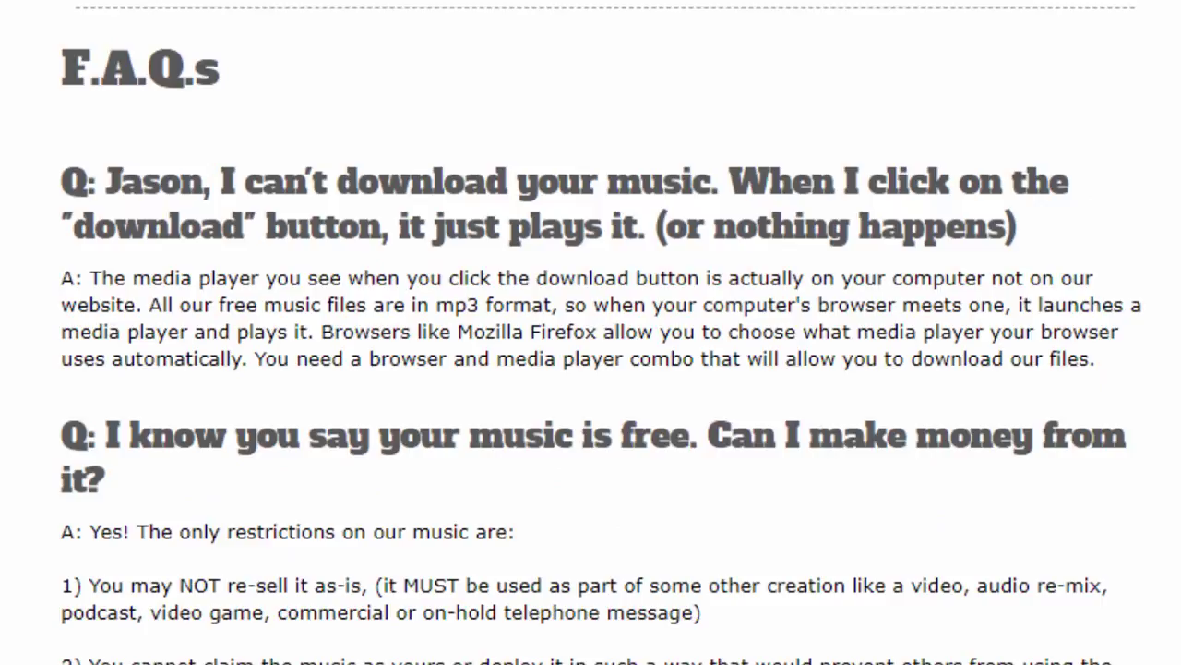
pyautogui.scroll(-4, 298, 179)
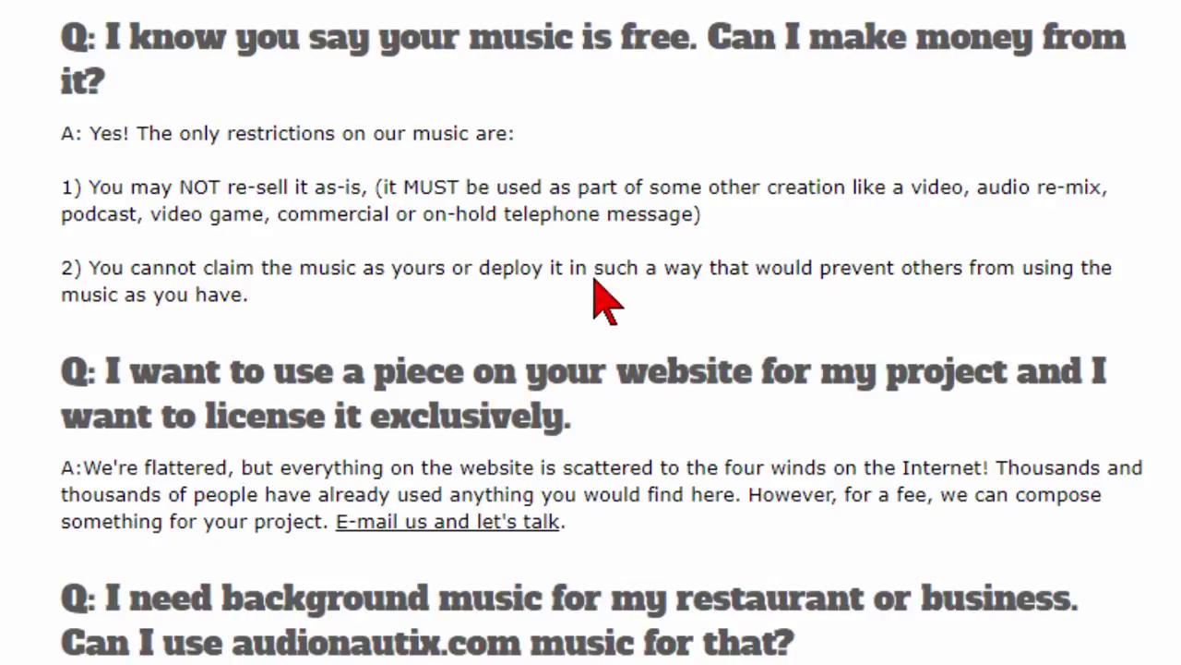
pyautogui.scroll(-2, 748, 242)
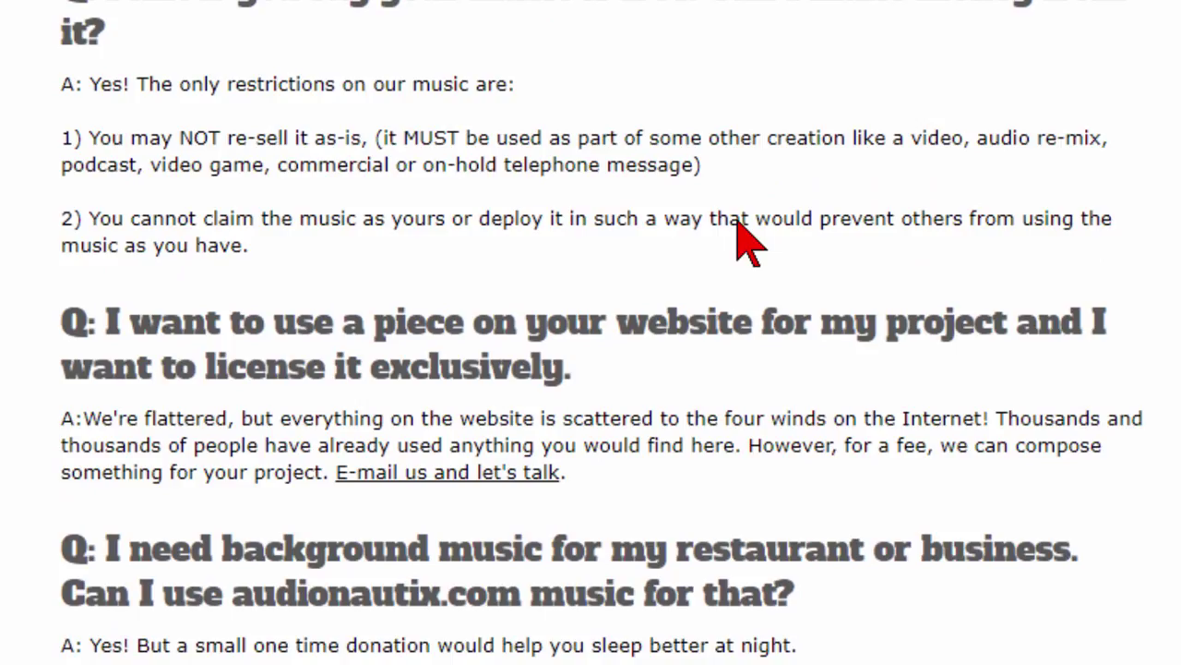
pyautogui.scroll(7, 748, 242)
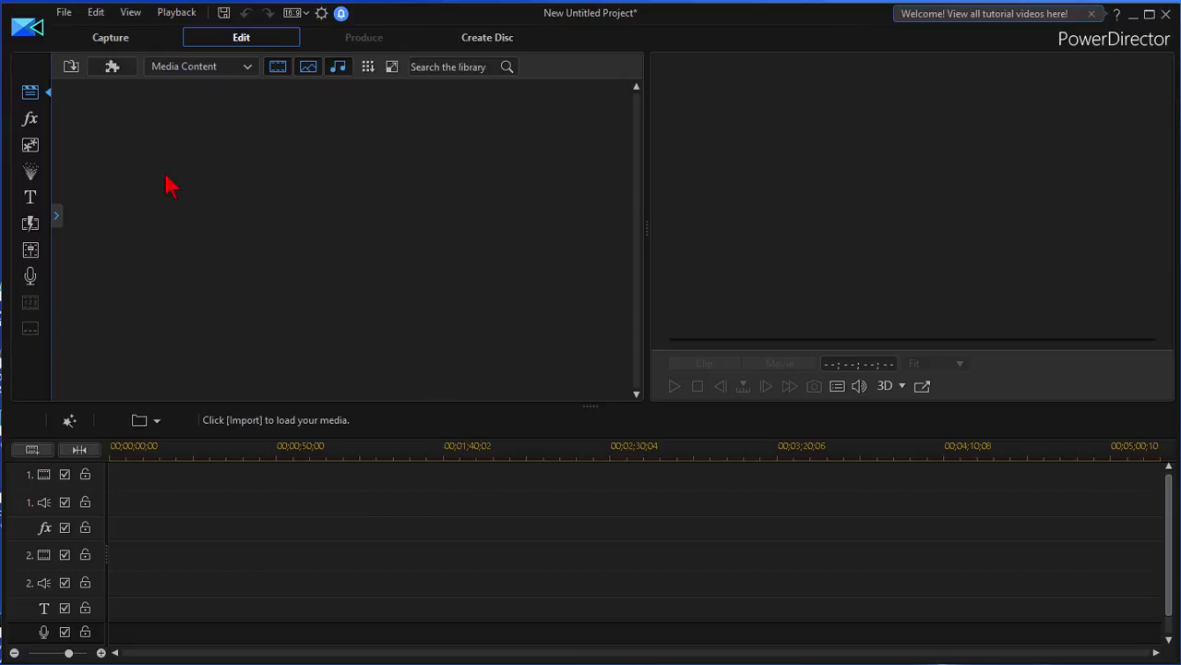
# Step: Import all blueberryfarm photos and place them in sequence on video track 1
pyautogui.click(63, 12)
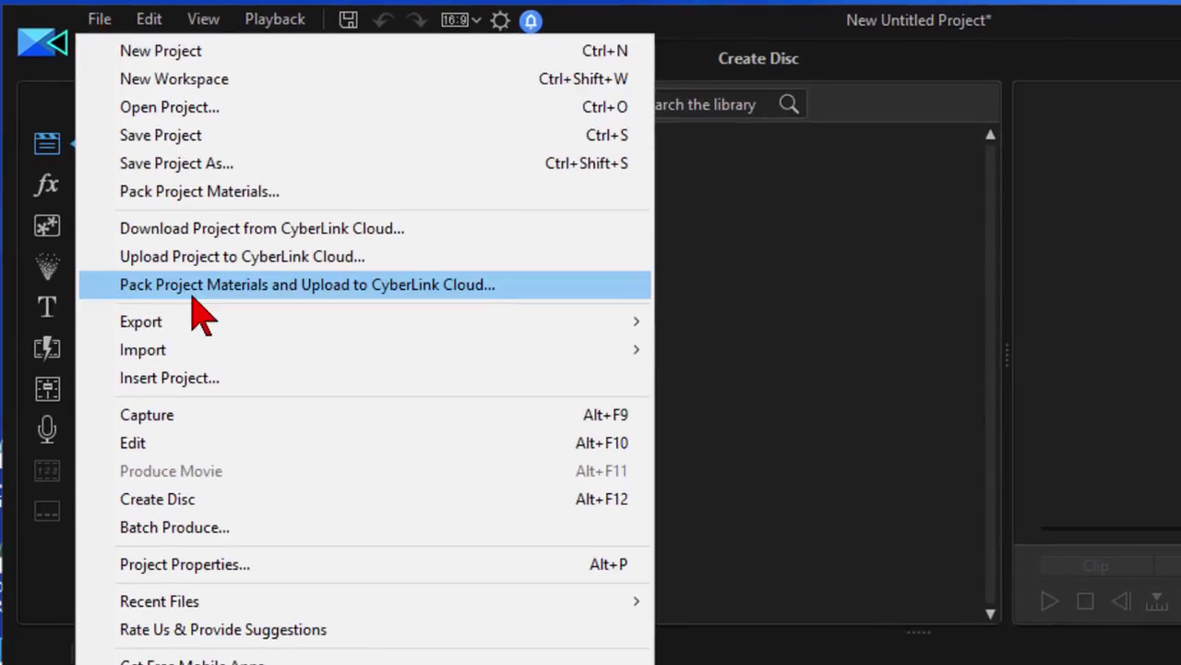
pyautogui.moveTo(585, 353)
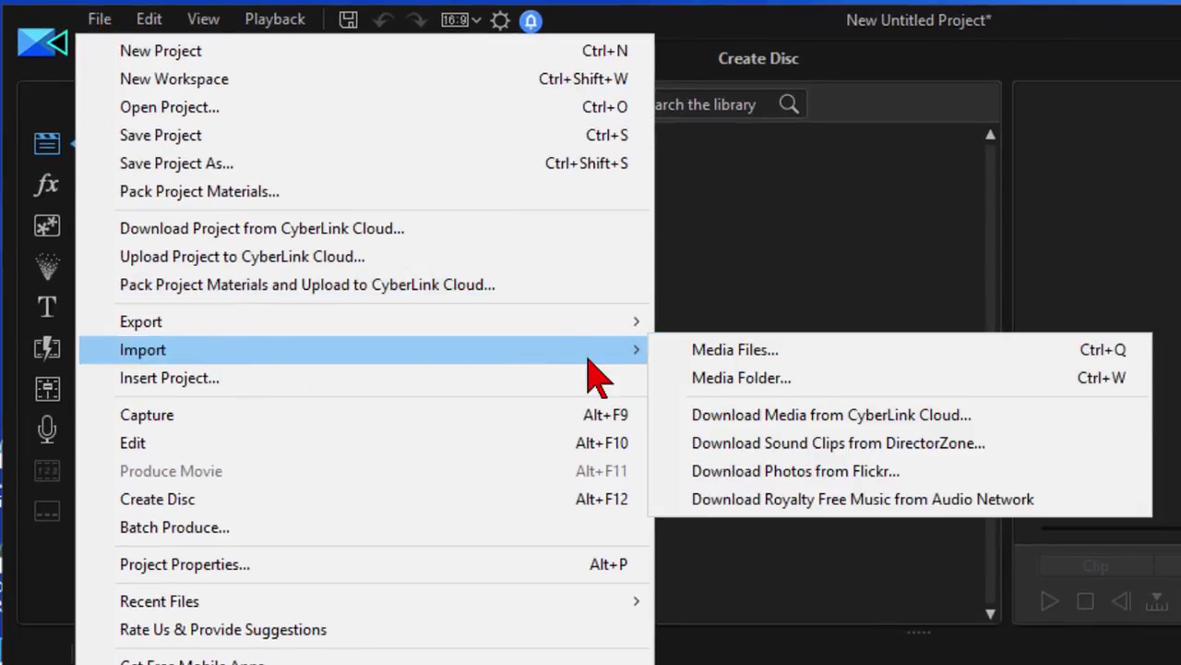
pyautogui.click(714, 344)
pyautogui.hotkey('ctrl', 'a')
pyautogui.press('Return')
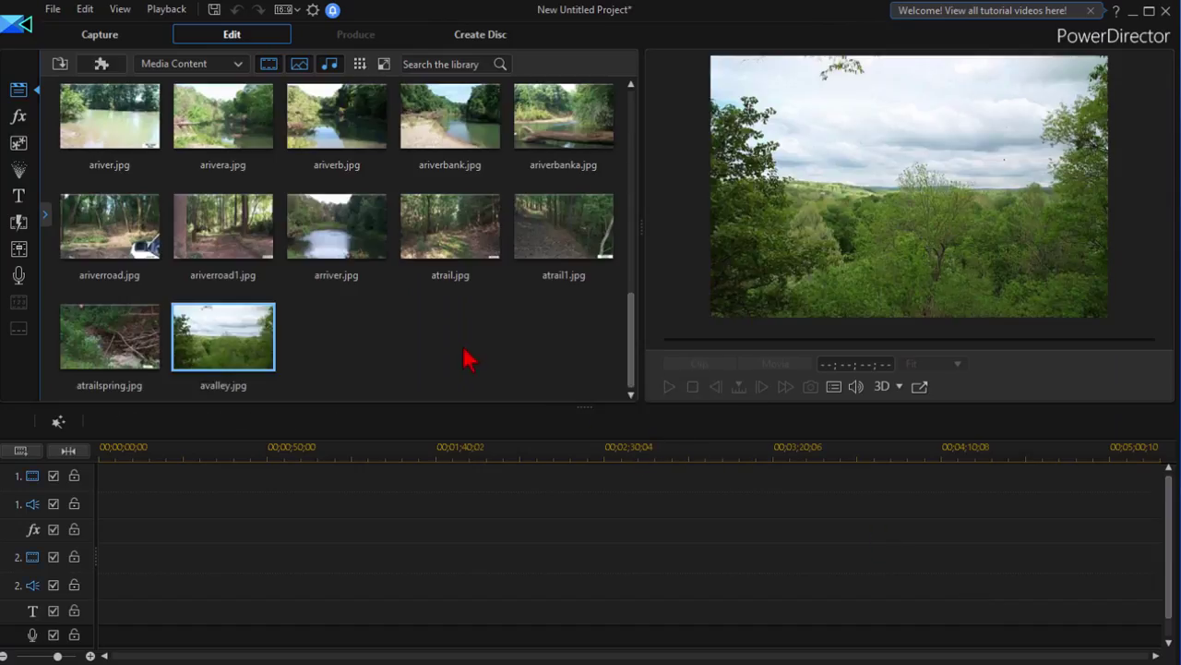
pyautogui.hotkey('ctrl', 'a')
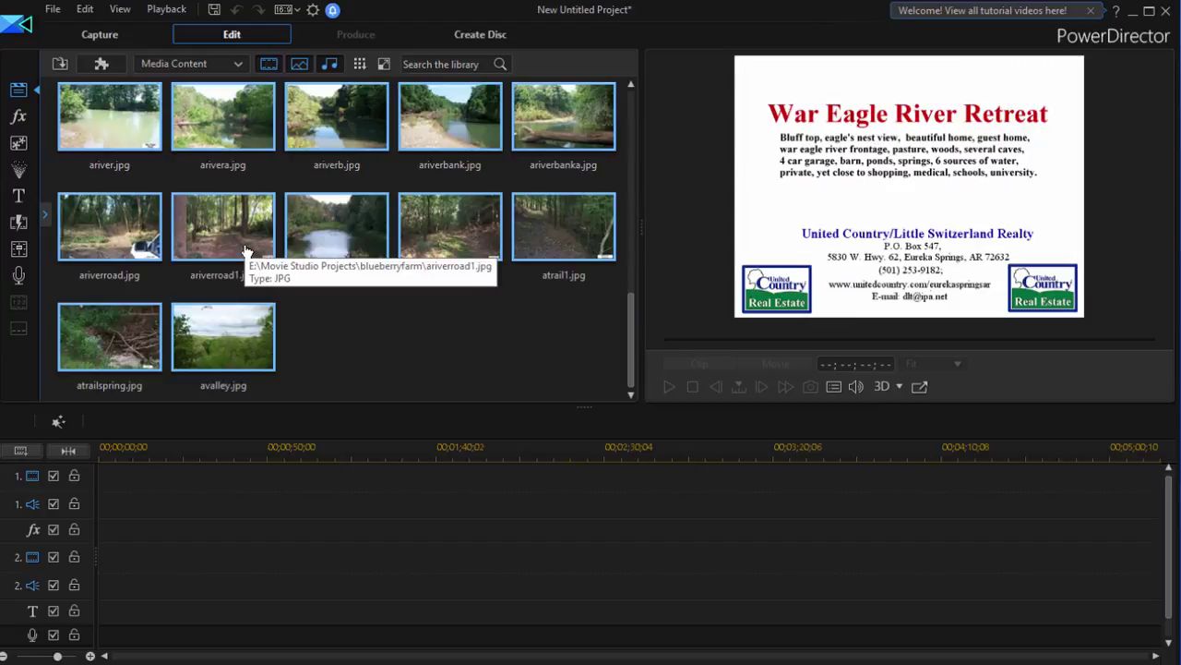
pyautogui.moveTo(159, 122); pyautogui.dragTo(97, 478)
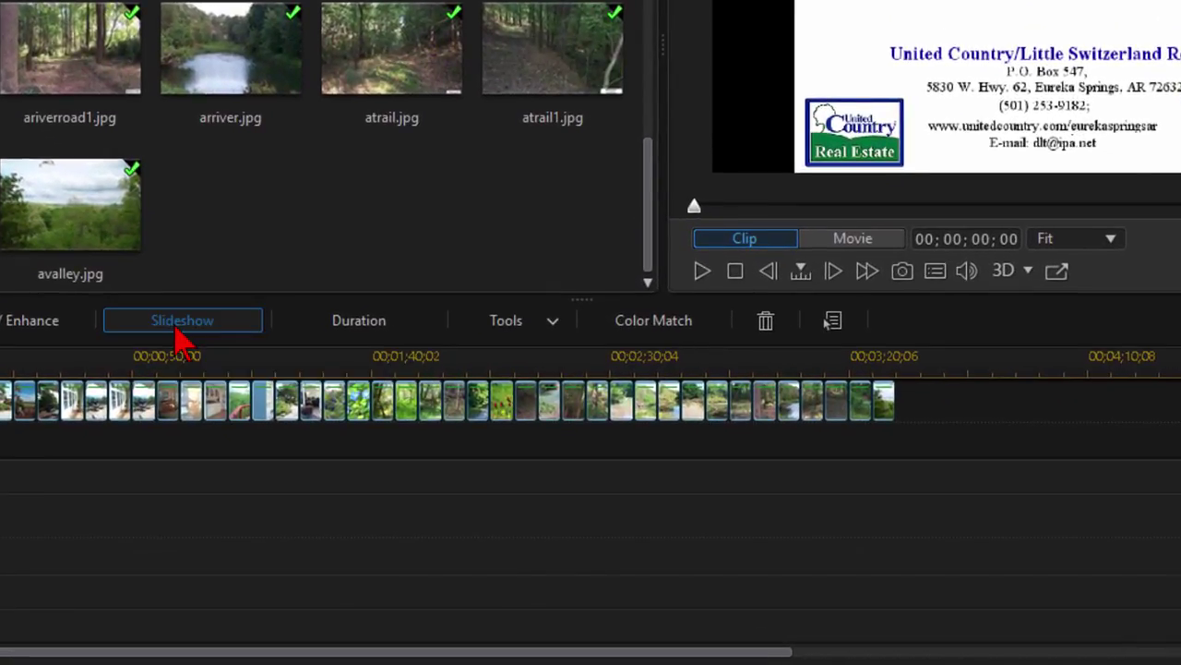
# Step: Start a slideshow from the photo clips using the Motion style
pyautogui.click(178, 323)
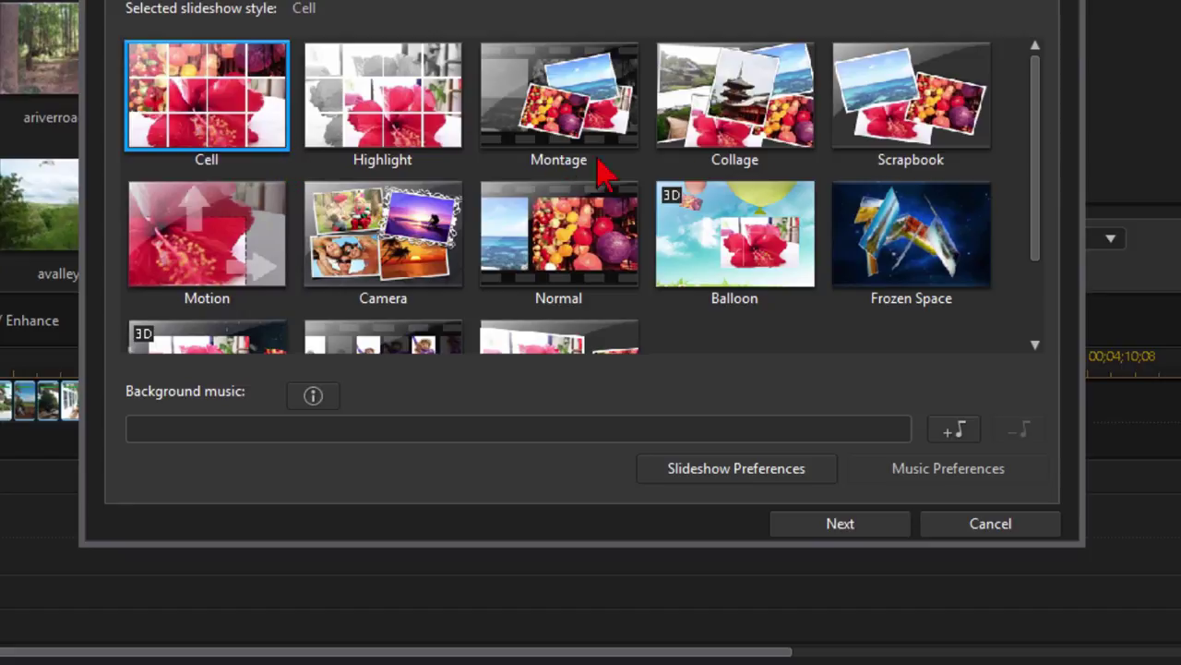
pyautogui.scroll(-1, 688, 176)
pyautogui.scroll(1, 689, 175)
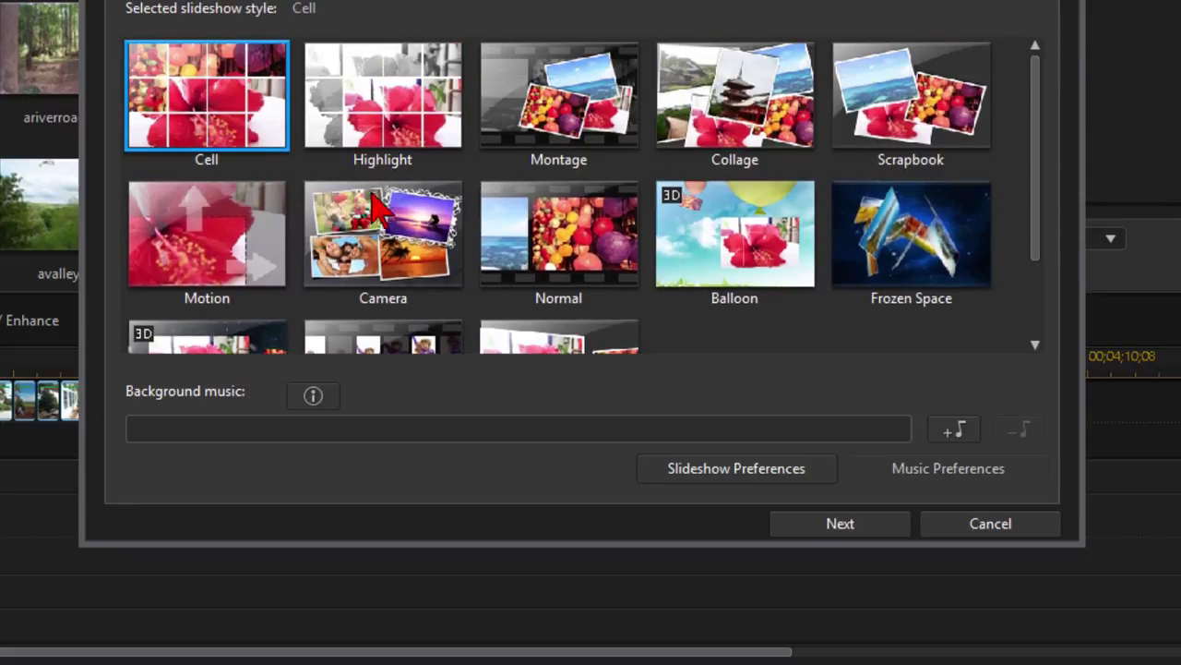
pyautogui.click(210, 249)
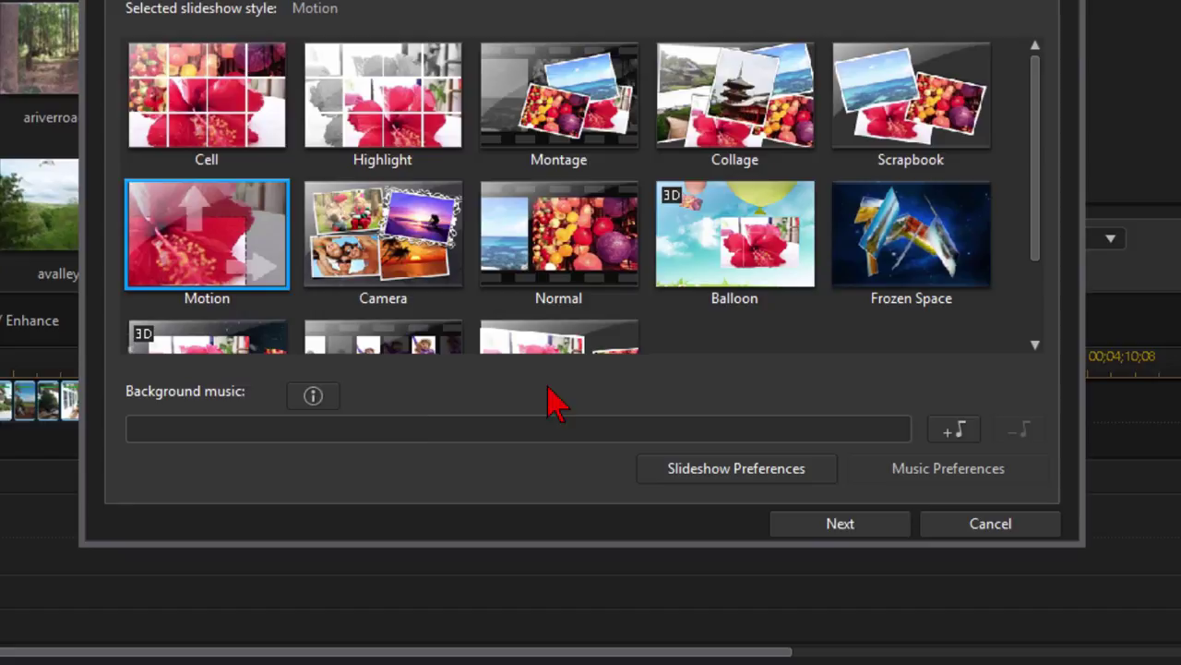
# Step: Add AcousticGuitar1.mp3 as the slideshow's background music
pyautogui.click(960, 432)
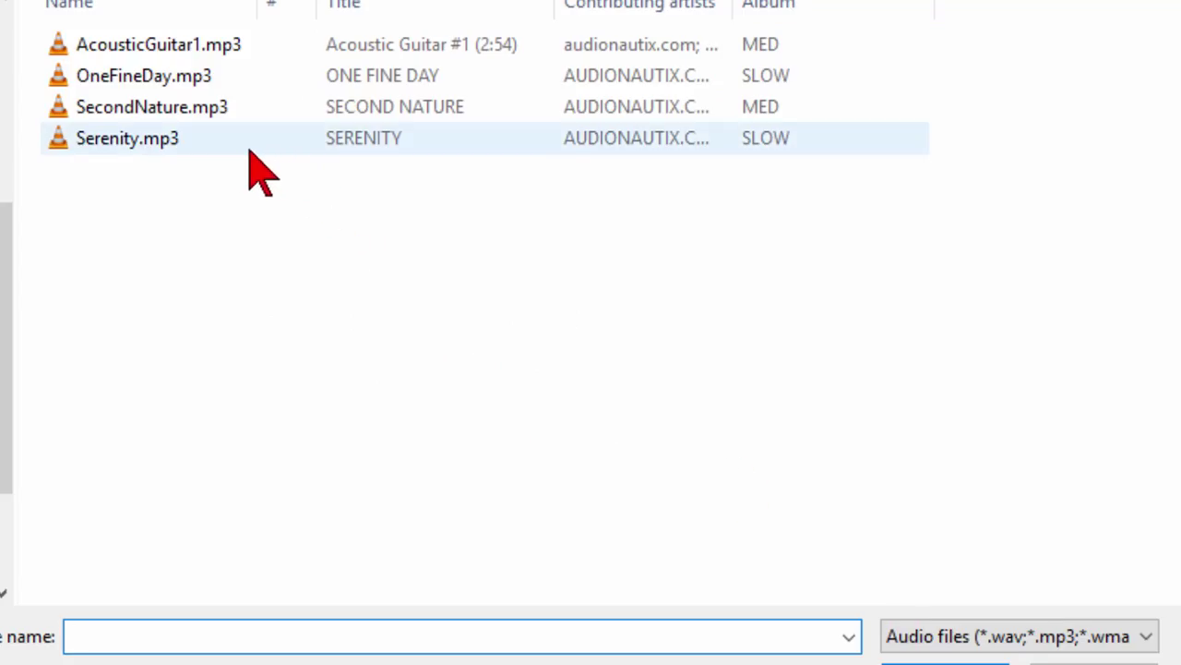
pyautogui.click(191, 48)
pyautogui.click(932, 662)
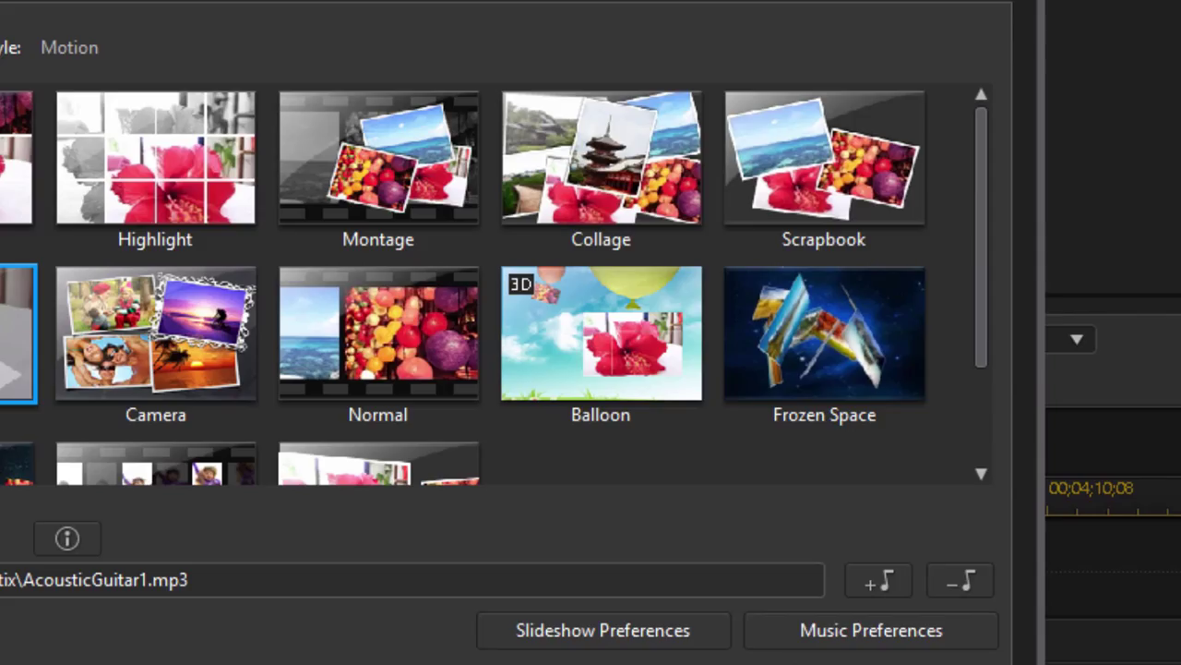
# Step: Set Slideshow Preferences to Fit photos to music
pyautogui.click(634, 636)
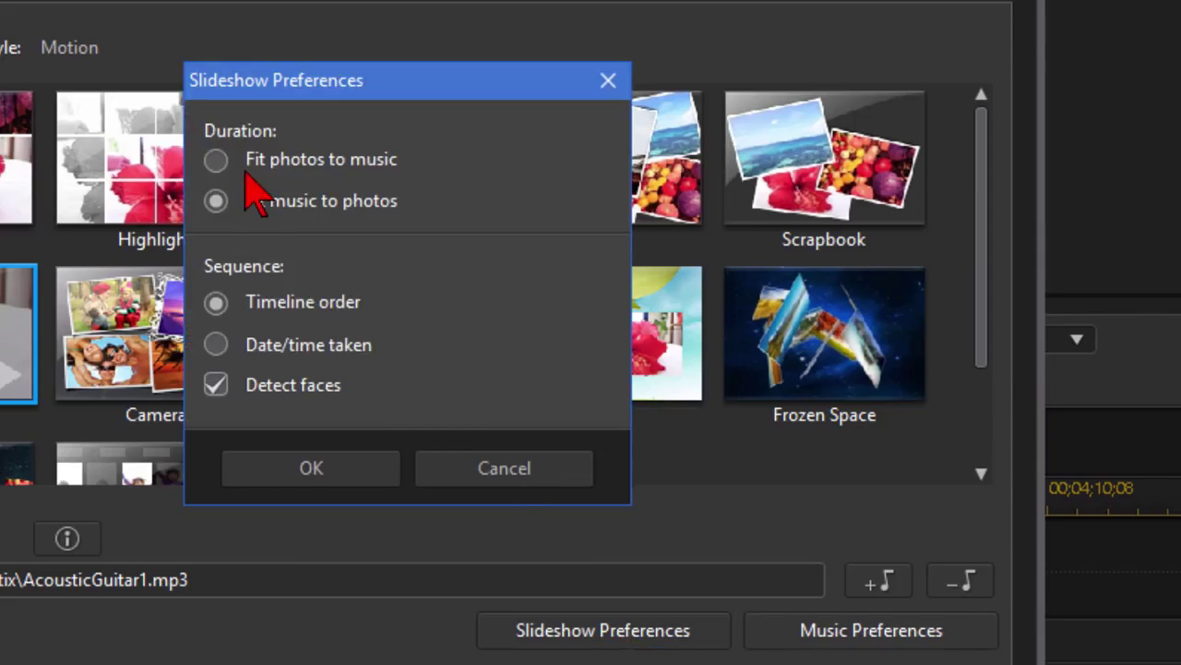
pyautogui.click(216, 160)
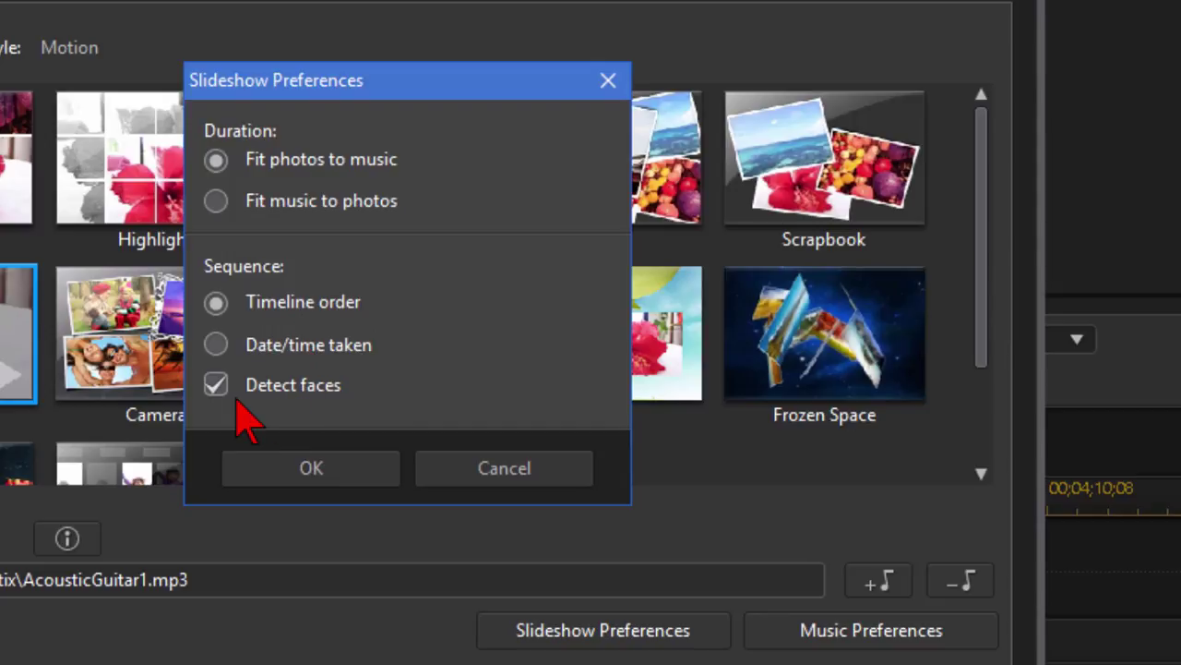
pyautogui.click(351, 480)
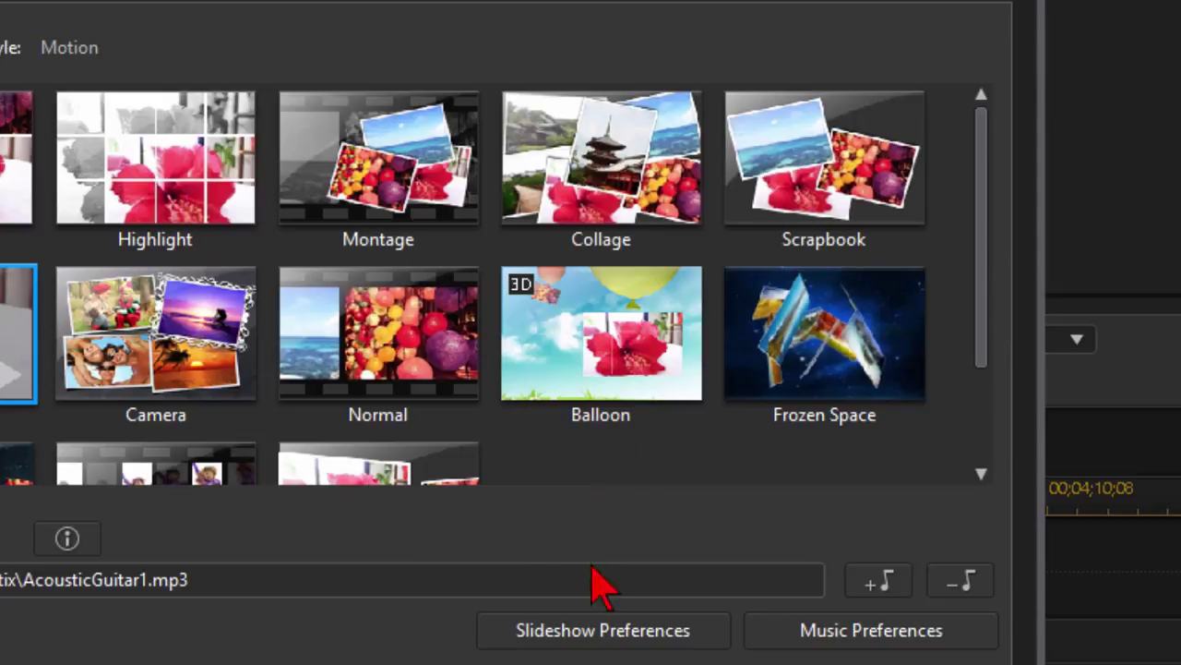
# Step: Generate the Motion slideshow and preview it, pausing at 00;00;11;15 on the farmhouse photo
pyautogui.press('Return')
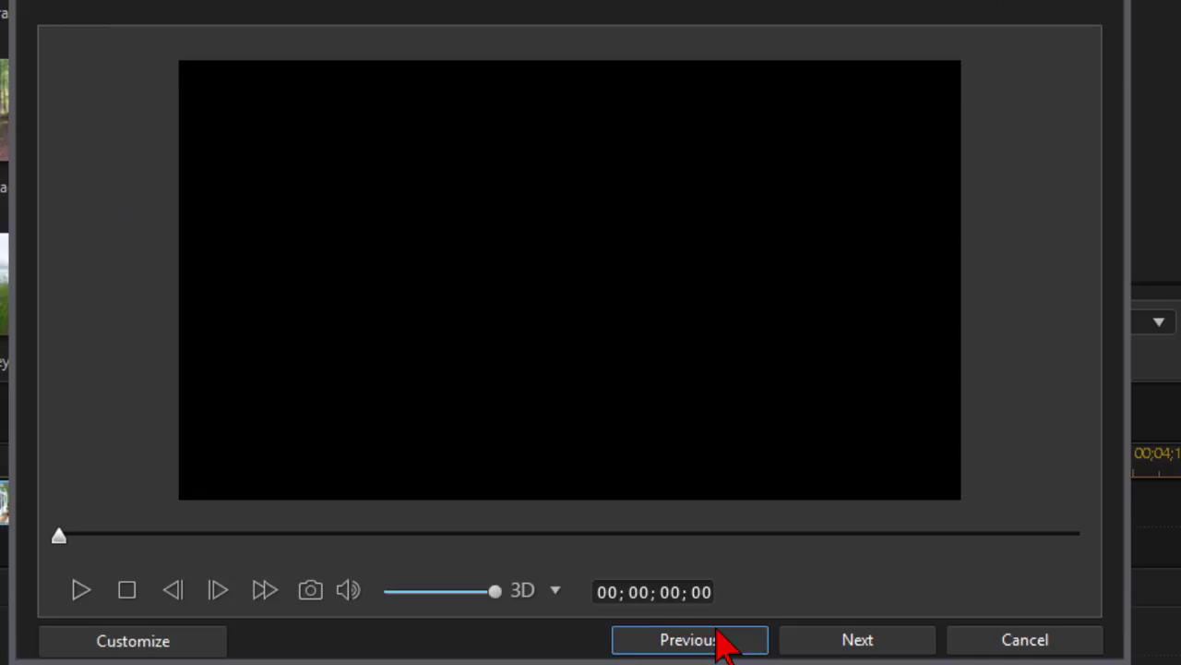
pyautogui.click(81, 591)
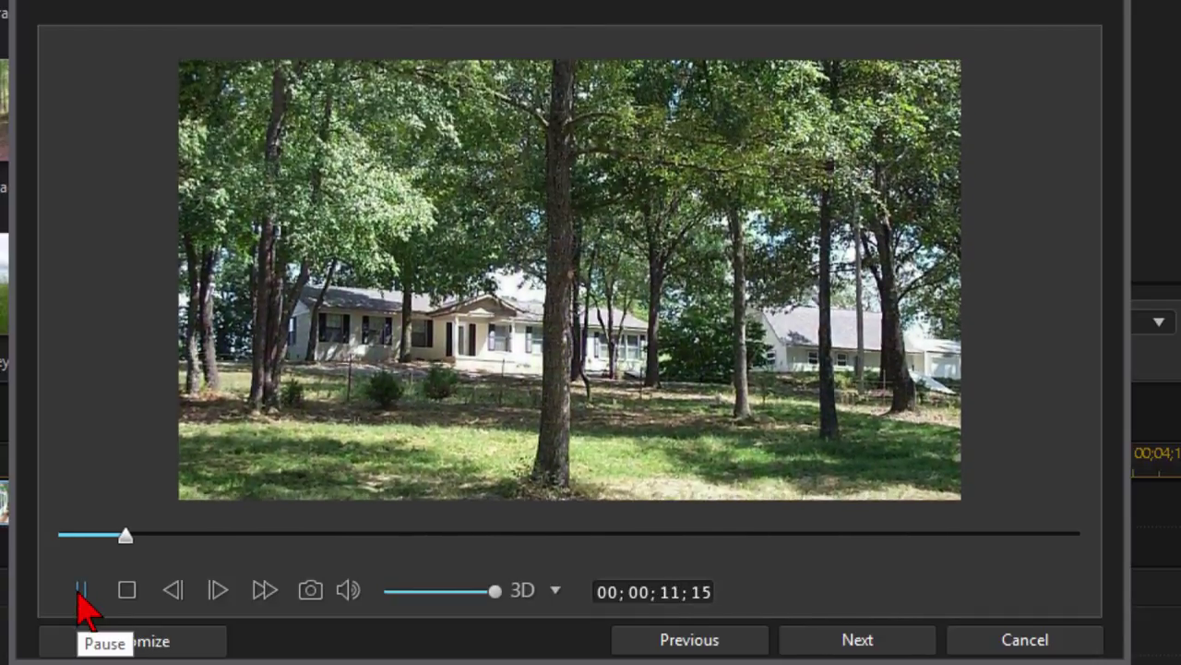
pyautogui.click(79, 594)
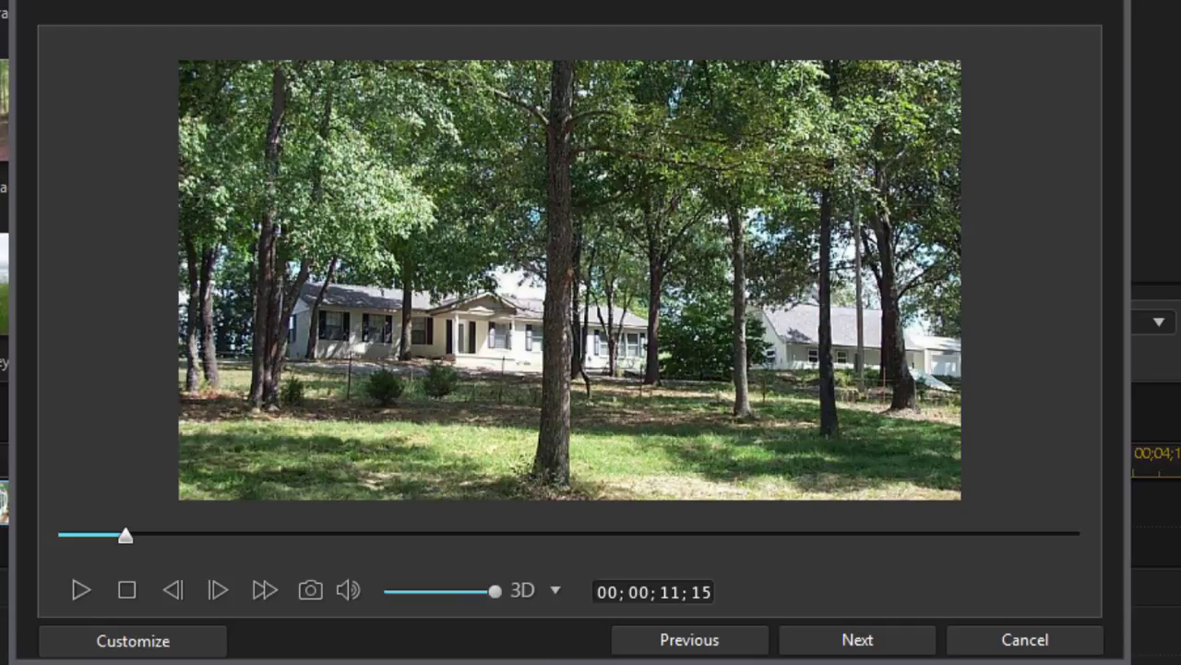